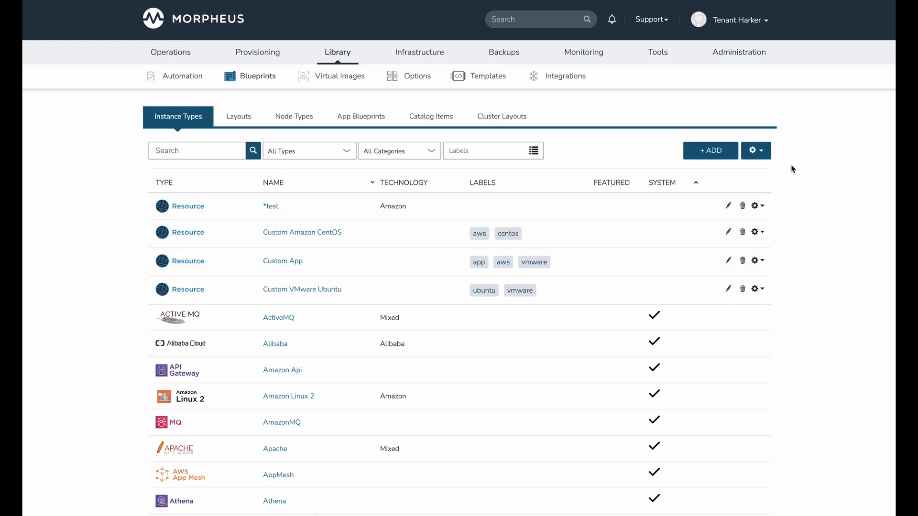
# - Examine the display options of the instance types list, including which columns are enabled
pyautogui.click(760, 154)
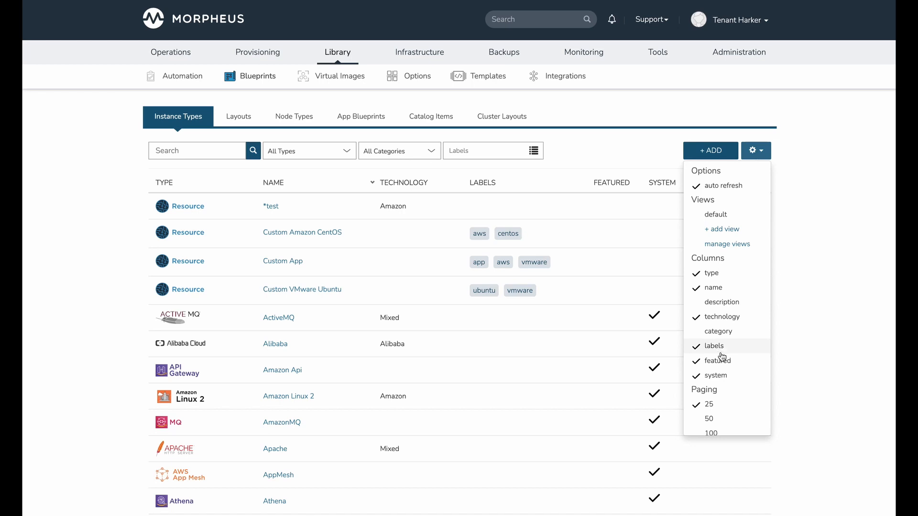
pyautogui.click(765, 157)
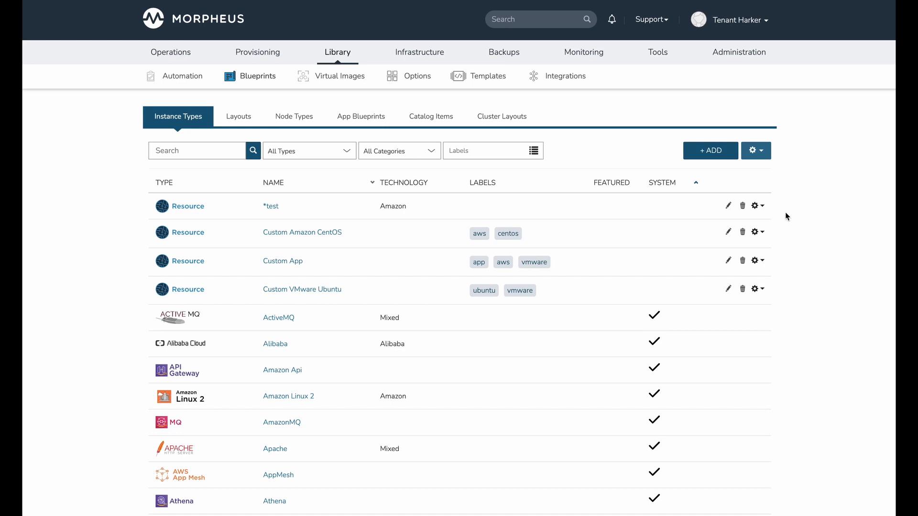
pyautogui.click(764, 154)
pyautogui.click(765, 152)
# - Filter the instance types by the label vmware, using the matching label suggestion
pyautogui.click(490, 154)
pyautogui.write('vmware')
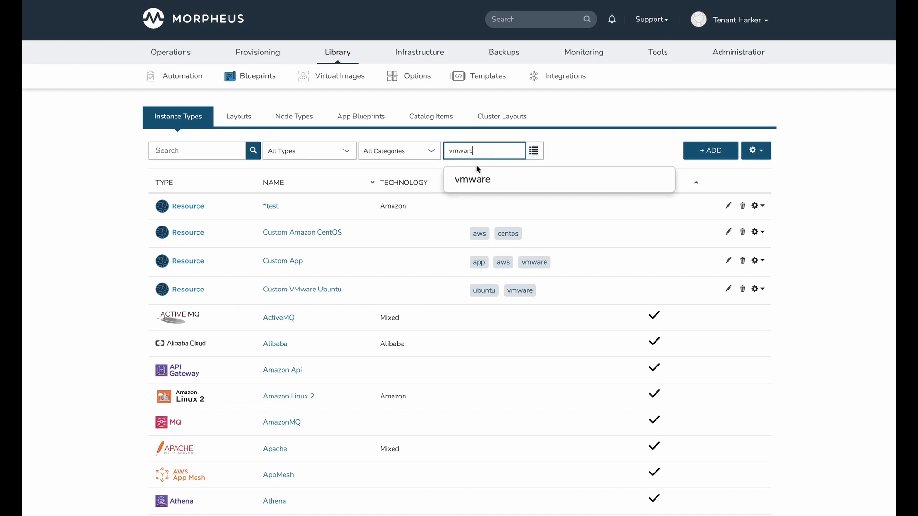
pyautogui.click(481, 188)
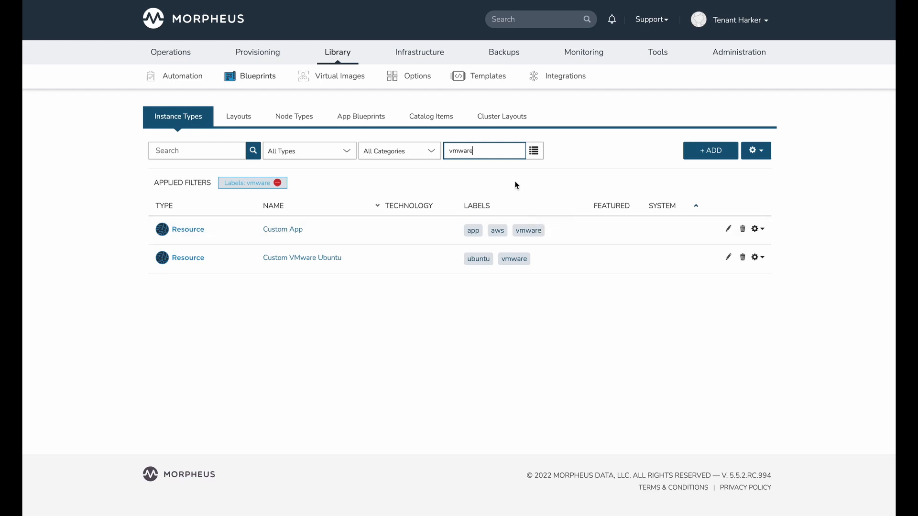
# - Clear the label search text and remove the applied vmware label filter
pyautogui.doubleClick(465, 150)
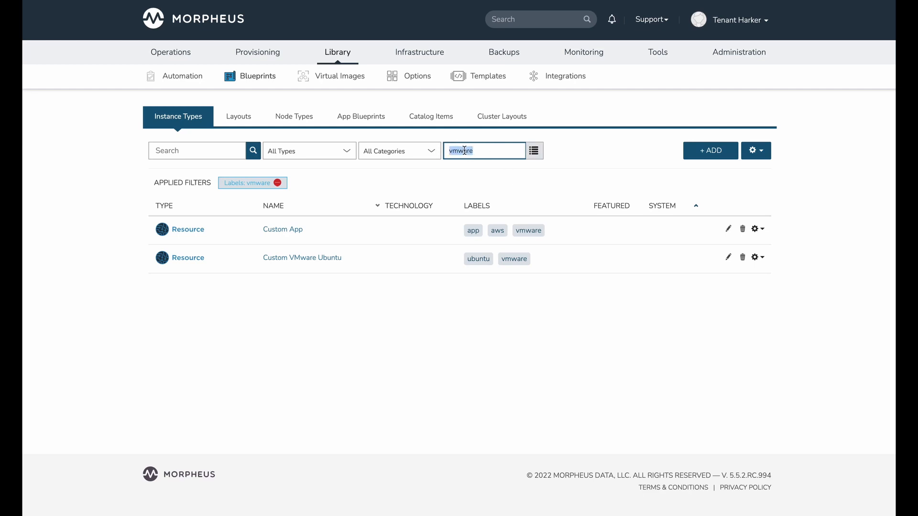
pyautogui.press('BackSpace')
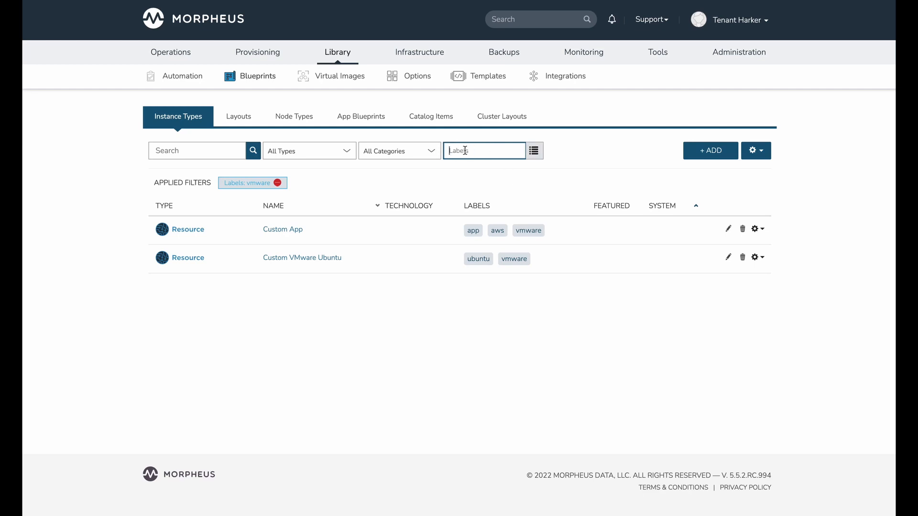
pyautogui.click(278, 183)
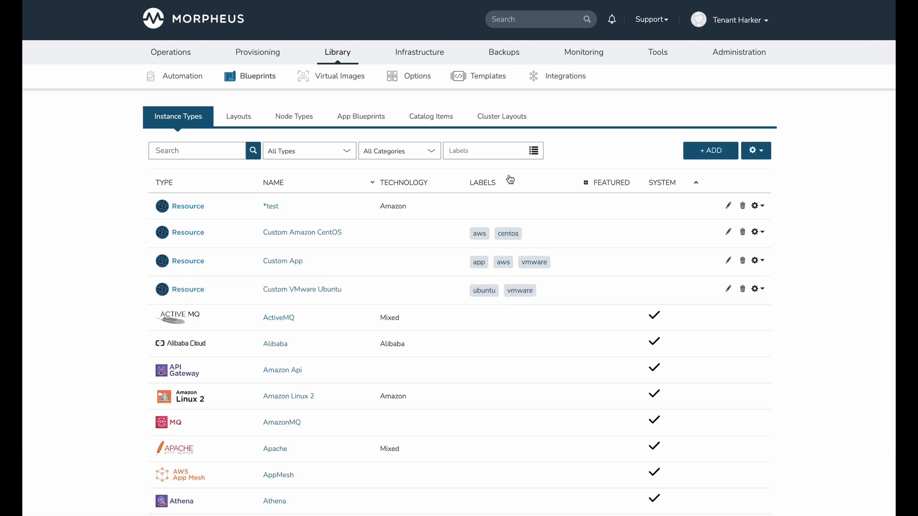
# - Choose vmware from the full list of available labels to filter the instance types, and remove that filter again
pyautogui.click(533, 150)
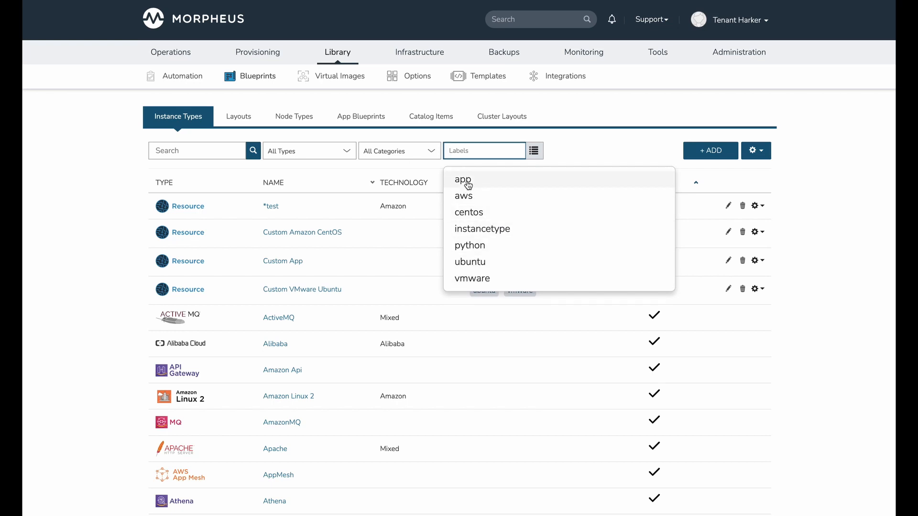
pyautogui.click(475, 281)
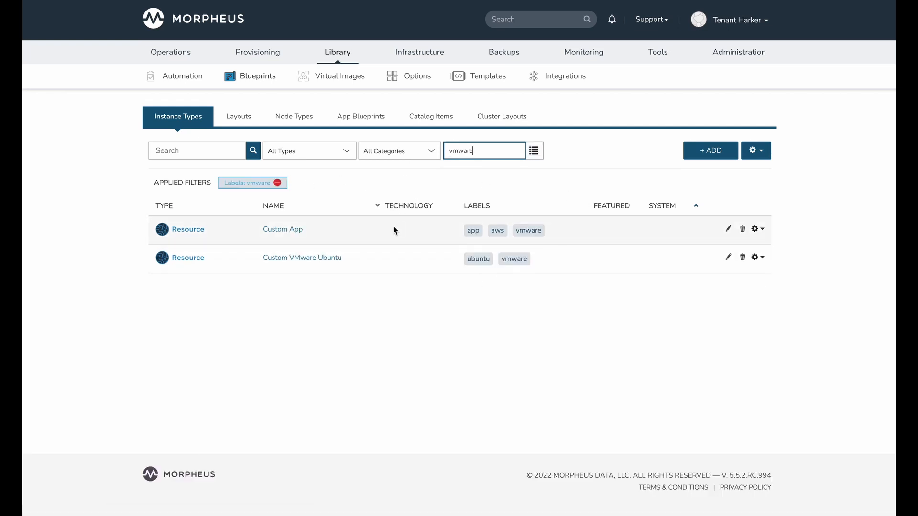
pyautogui.click(277, 183)
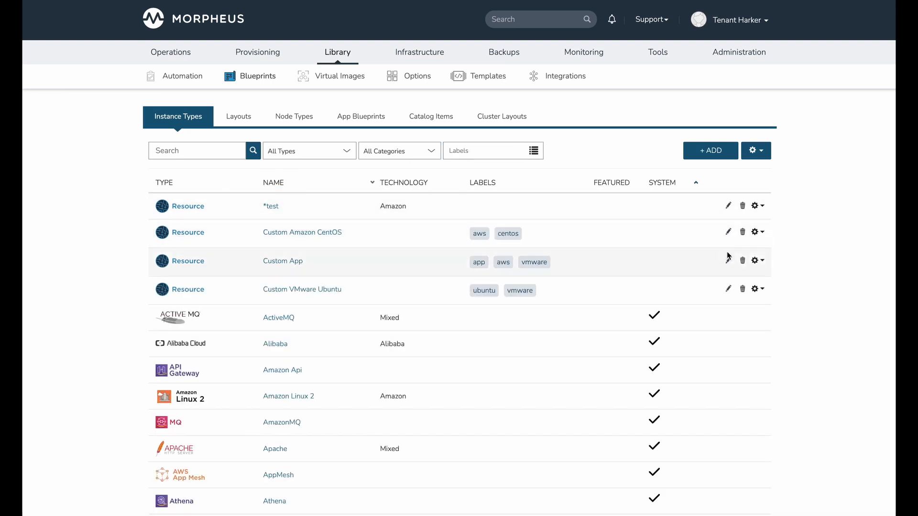
# - Add the label instancetype to the Custom VMware Ubuntu instance type, save it, and check the list of available filter labels
pyautogui.click(729, 290)
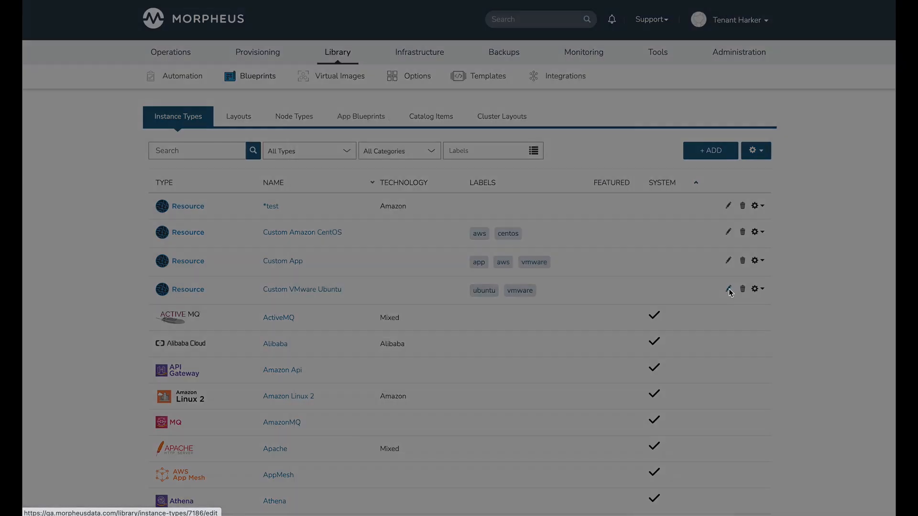
pyautogui.click(471, 217)
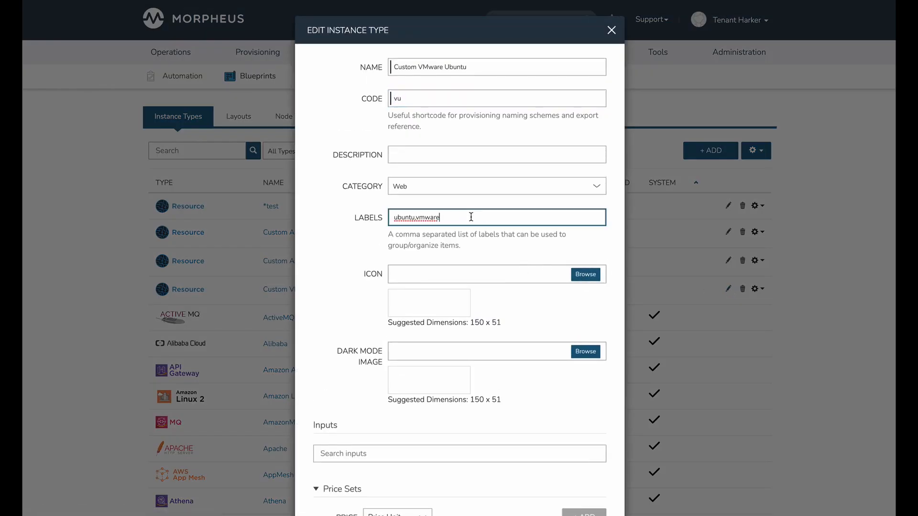
pyautogui.write(',instancetype')
pyautogui.scroll(-7, 468, 234)
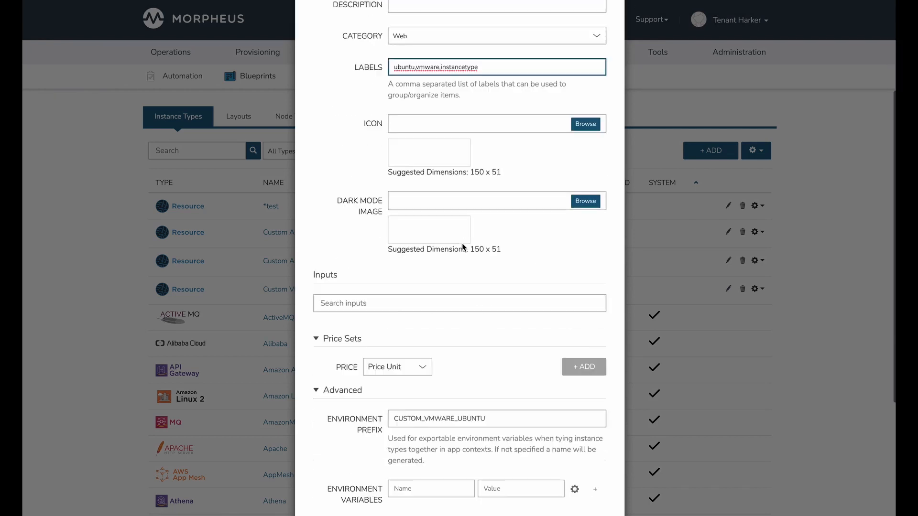
pyautogui.click(576, 480)
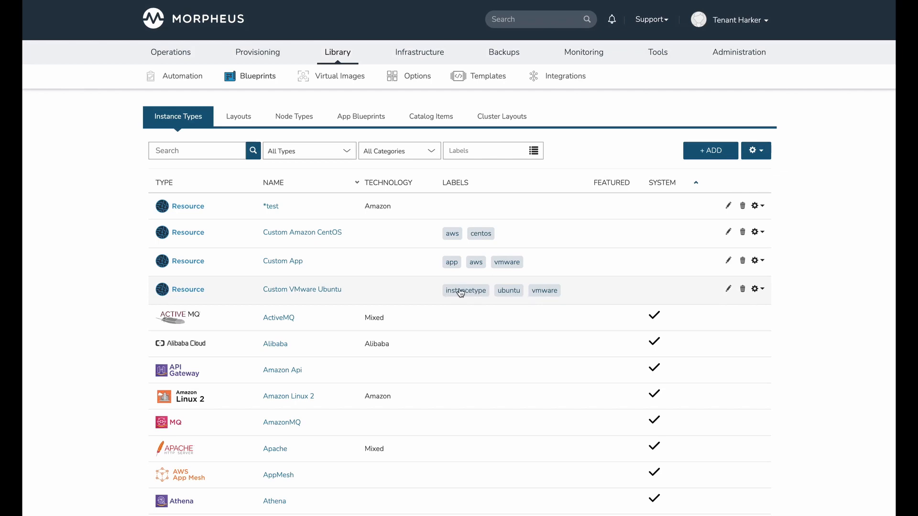
pyautogui.click(534, 151)
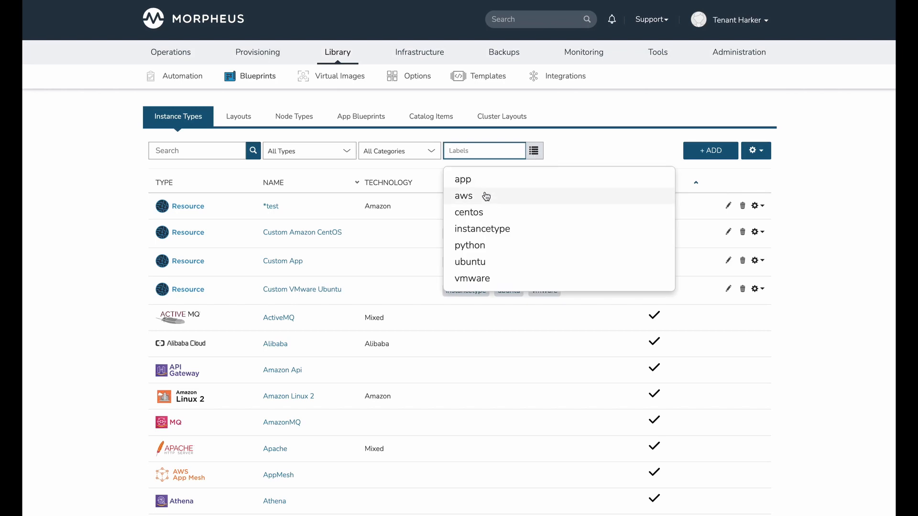
pyautogui.click(591, 151)
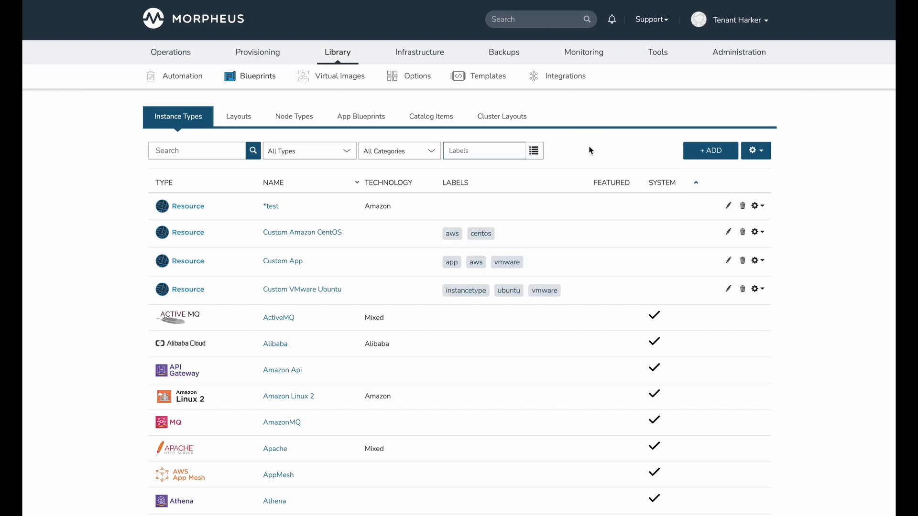
# - Remove the label instancetype from the Custom VMware Ubuntu instance type, keeping ubuntu and vmware, and save the change
pyautogui.click(728, 290)
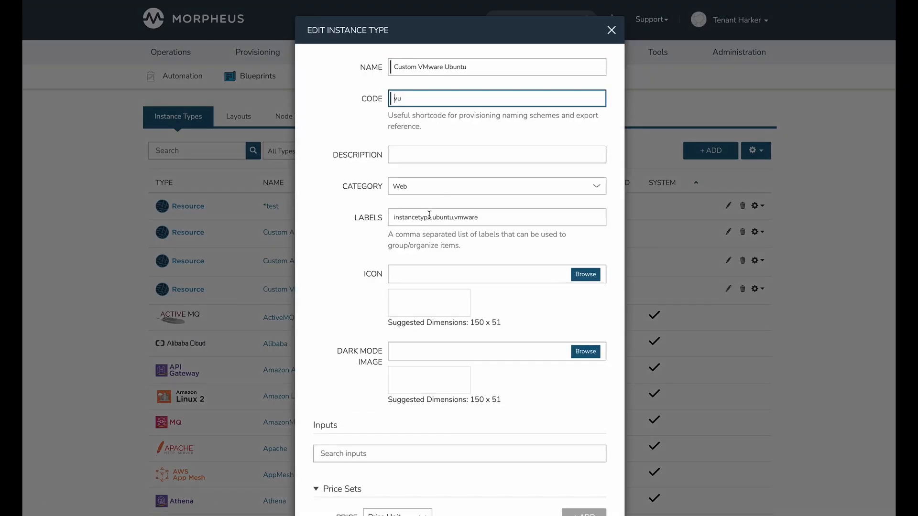
pyautogui.doubleClick(429, 216)
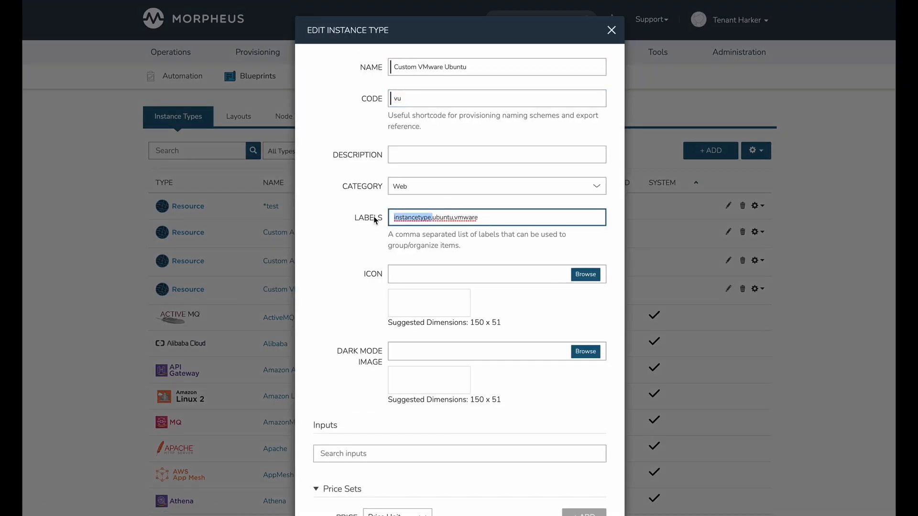
pyautogui.press('Delete')
pyautogui.press('Delete')
pyautogui.scroll(-4, 486, 330)
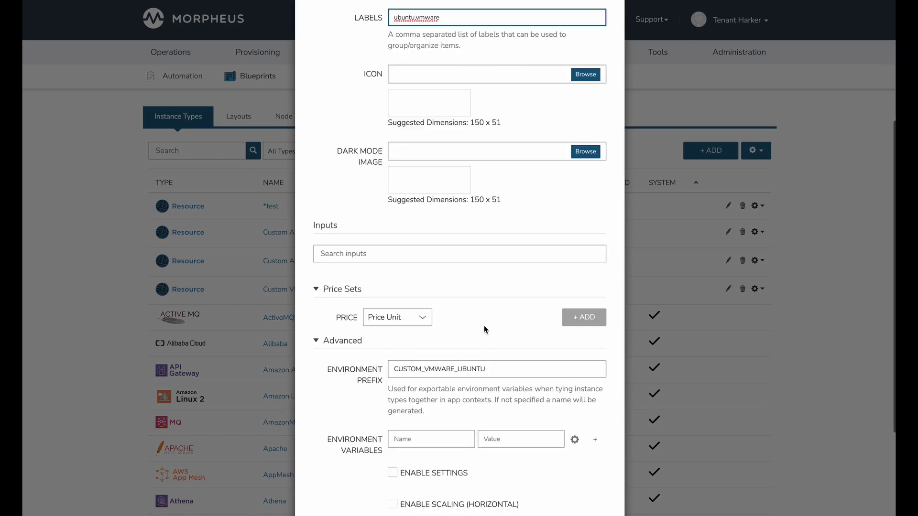
pyautogui.scroll(-3, 564, 409)
pyautogui.click(606, 481)
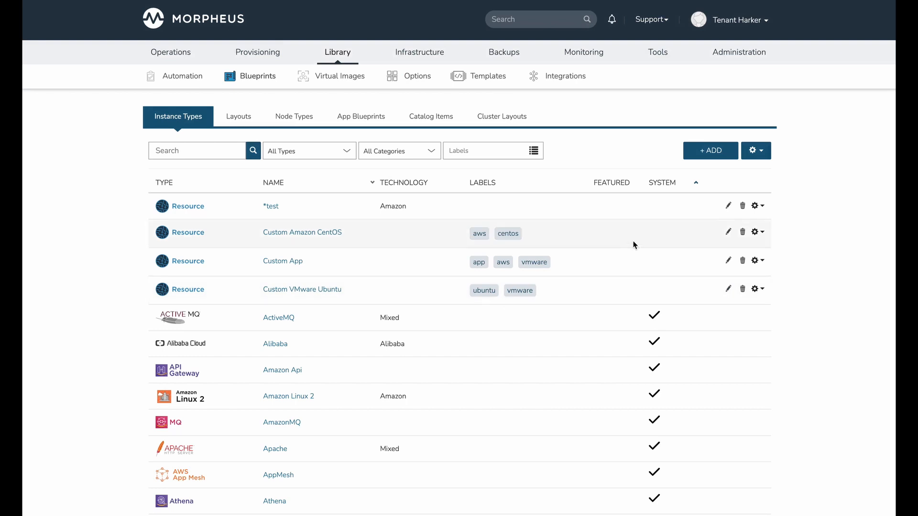
# - Examine the labels offered for filtering and compare them with the labels assigned to the listed instance types
pyautogui.click(534, 151)
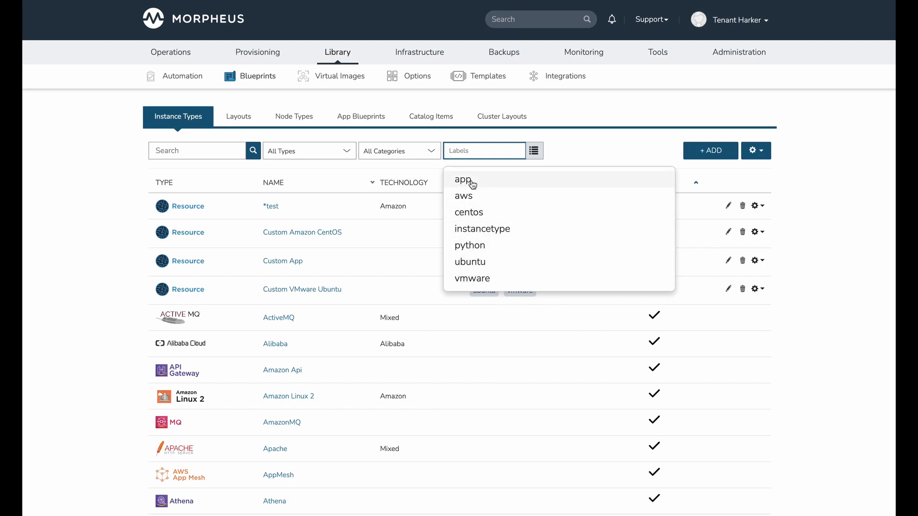
pyautogui.click(570, 145)
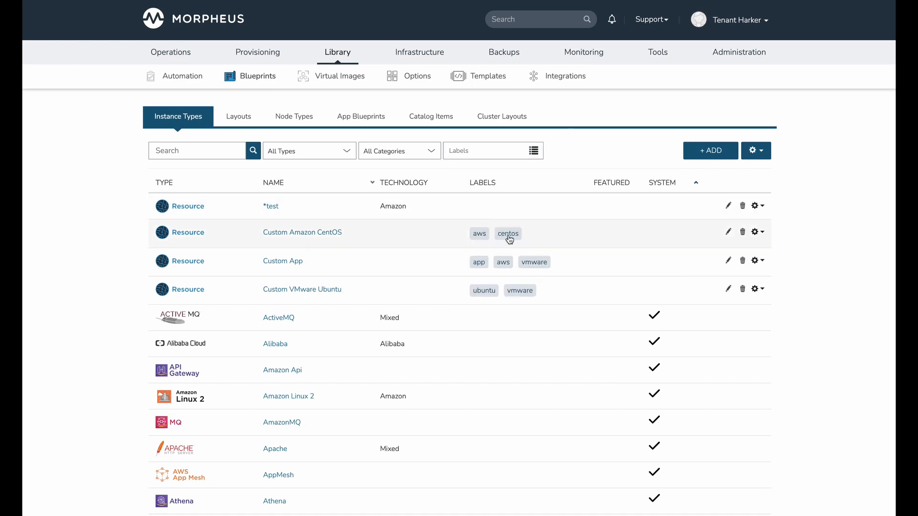
pyautogui.click(531, 154)
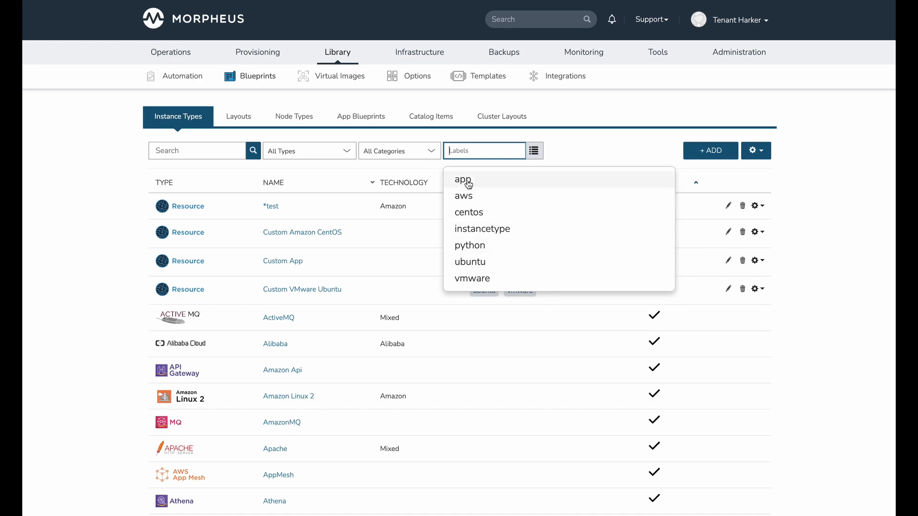
pyautogui.click(584, 153)
pyautogui.click(535, 151)
pyautogui.click(572, 137)
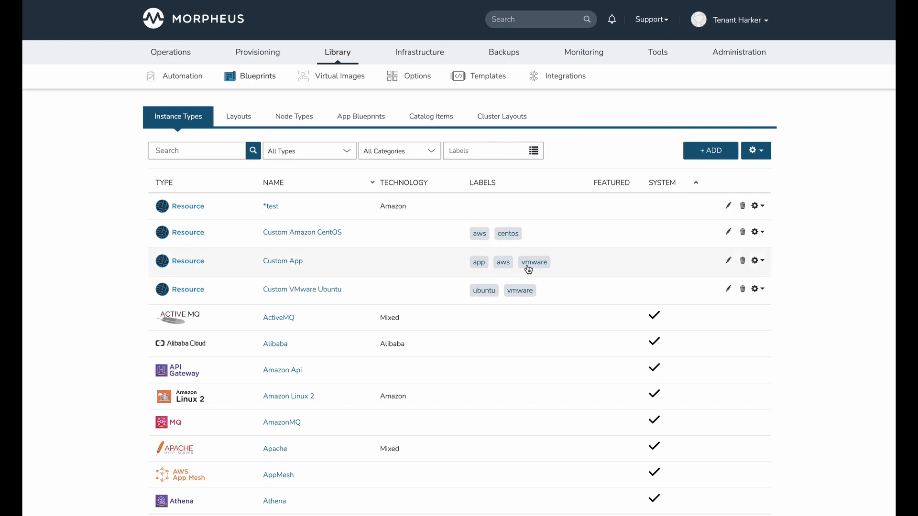
pyautogui.click(469, 152)
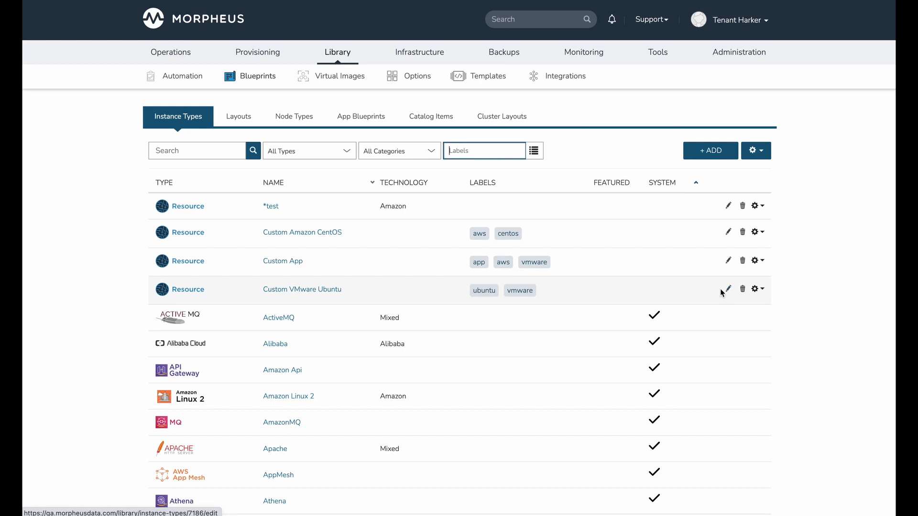
pyautogui.click(535, 152)
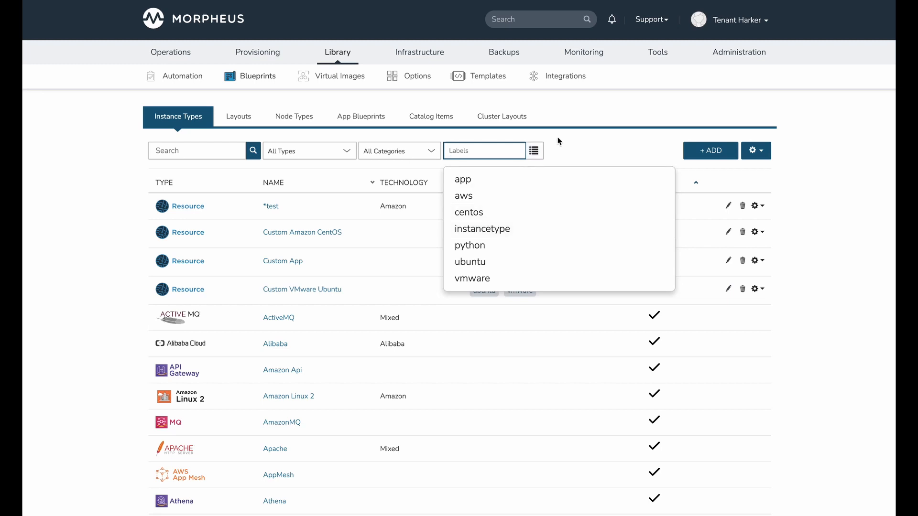
pyautogui.click(573, 141)
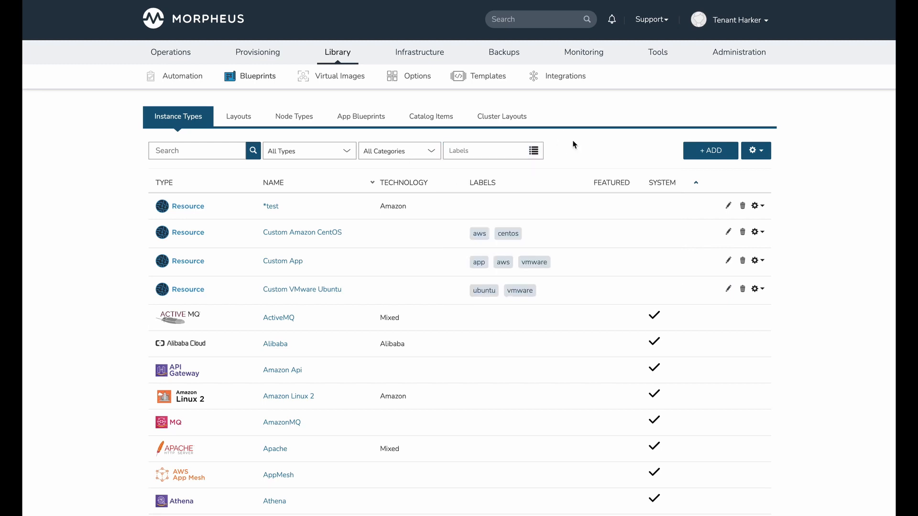
pyautogui.click(534, 153)
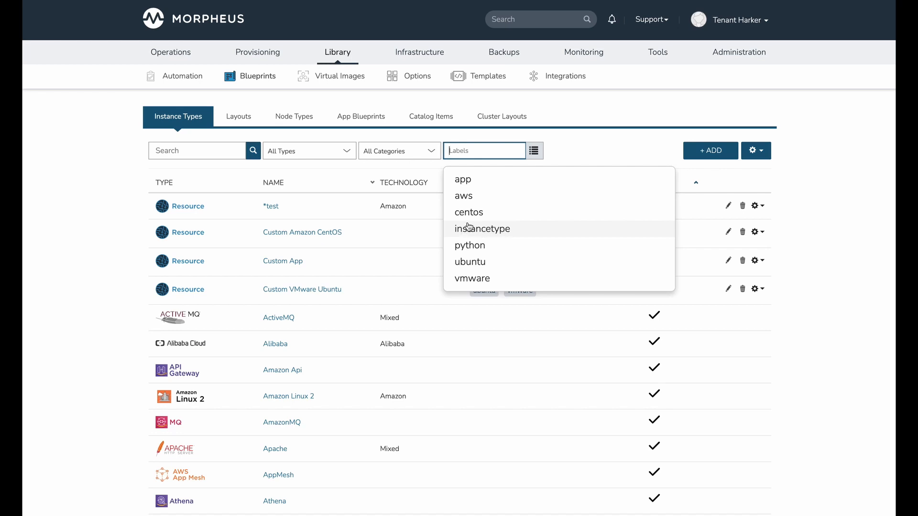
pyautogui.click(572, 139)
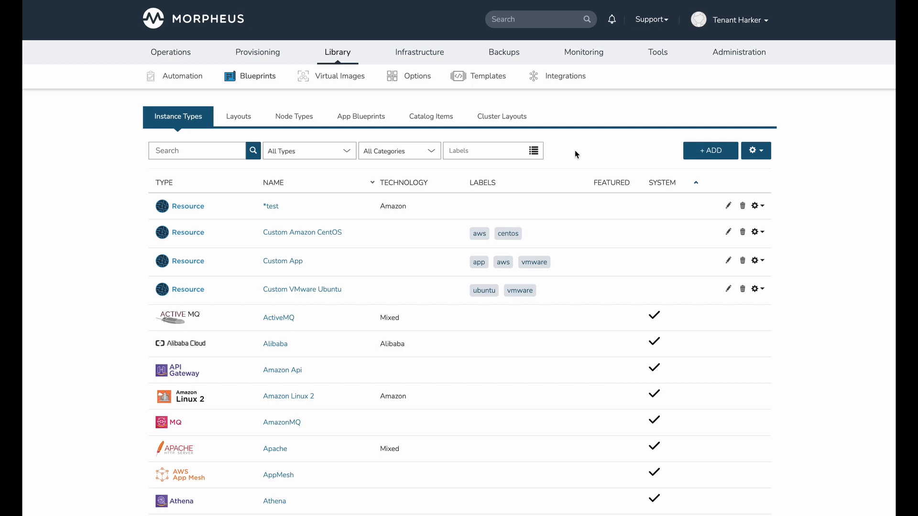
pyautogui.moveTo(738, 53)
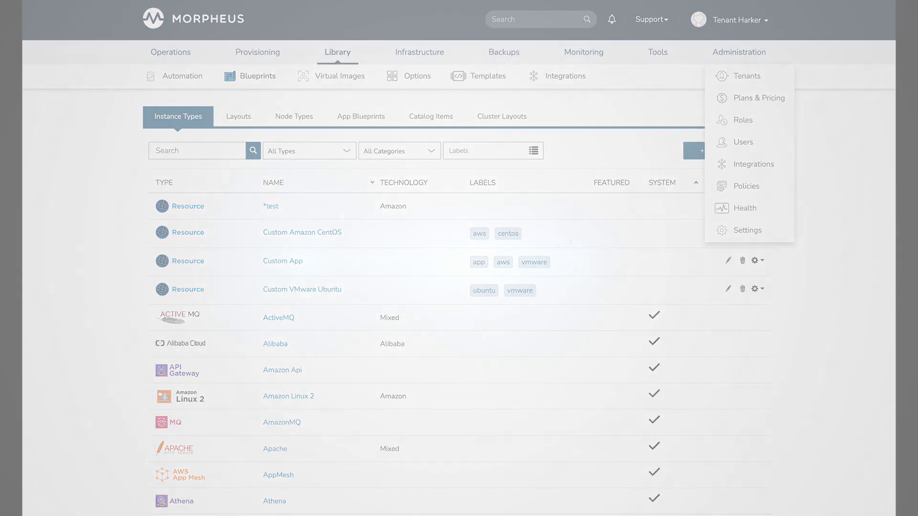